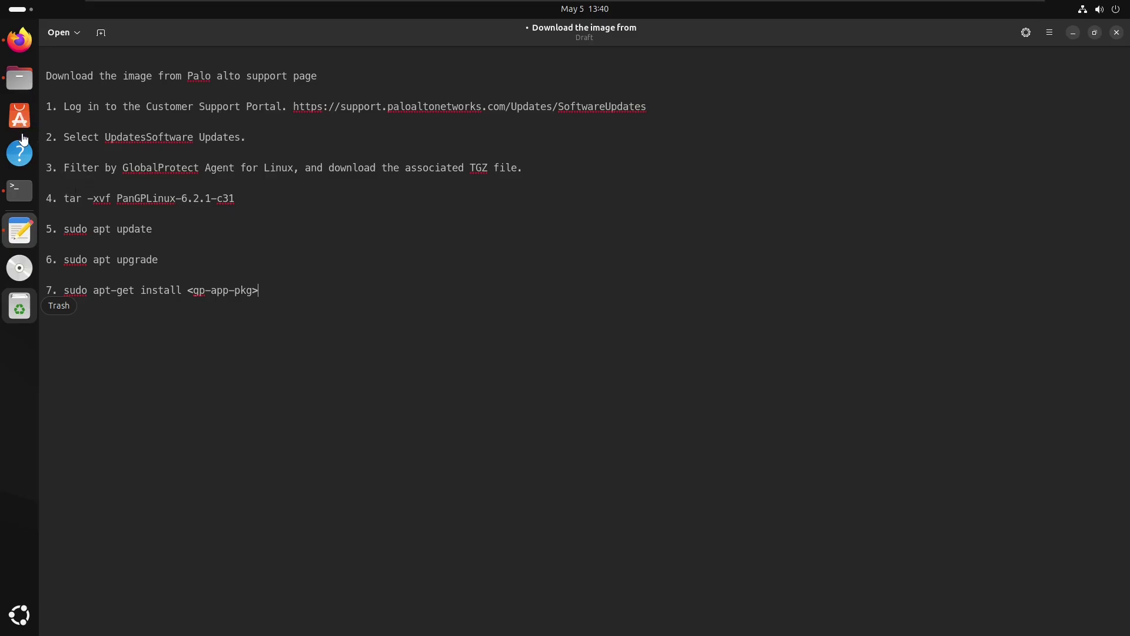
List the Downloads folder with ll and select the PanGPLinux-6.2.1-c31.tgz file name.
left_click(19, 190)
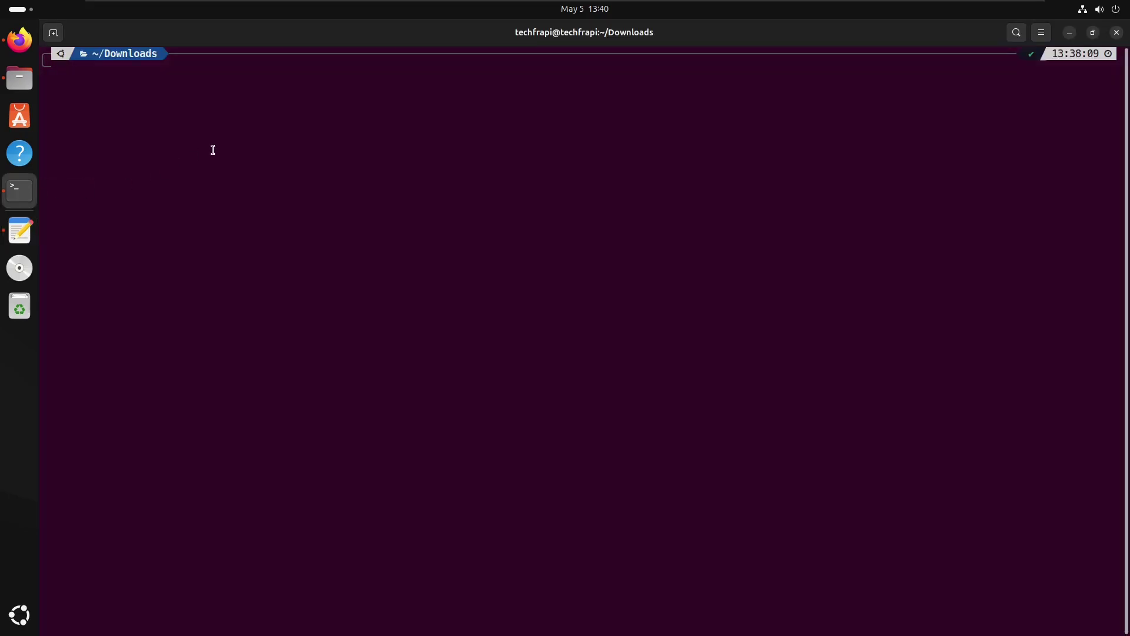
type("ll")
key("Return")
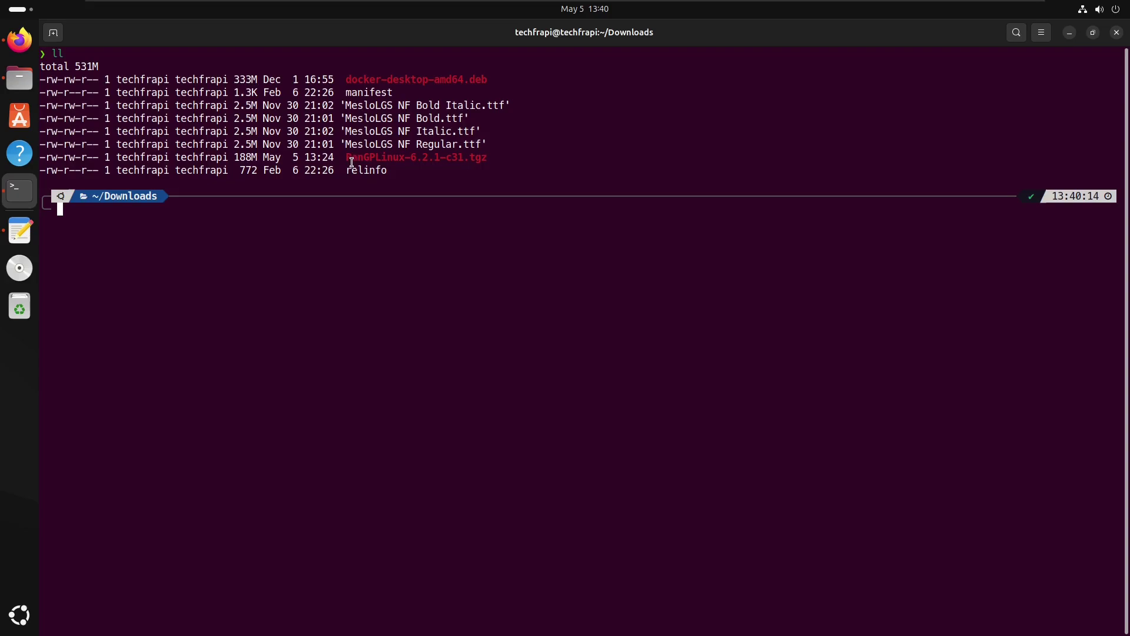
left_click_drag(348, 157, 502, 156)
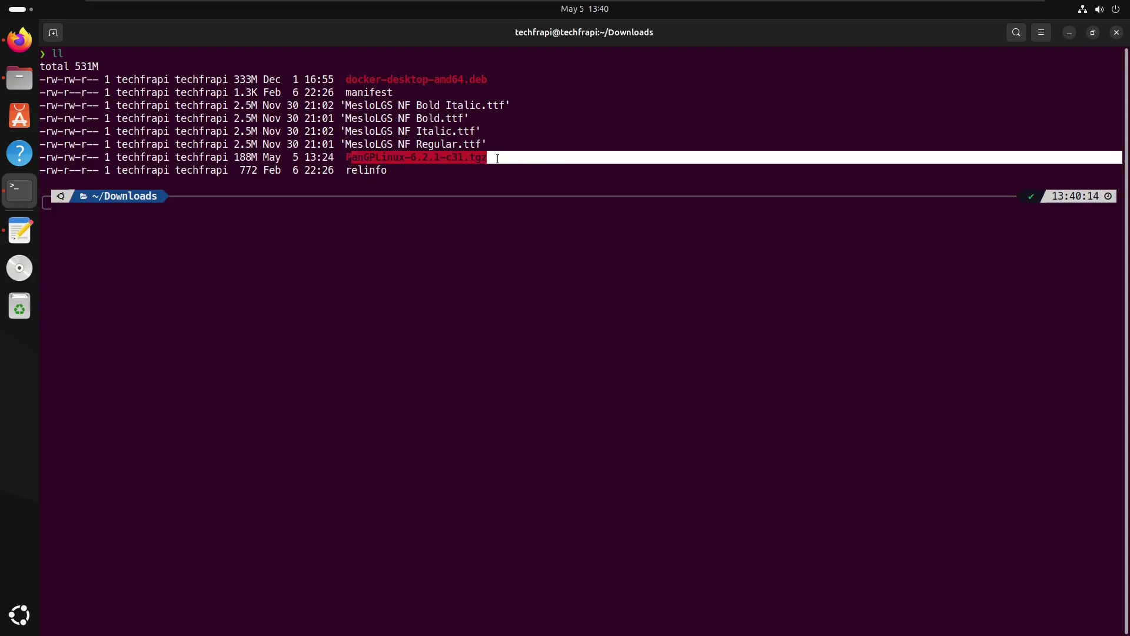
left_click(497, 157)
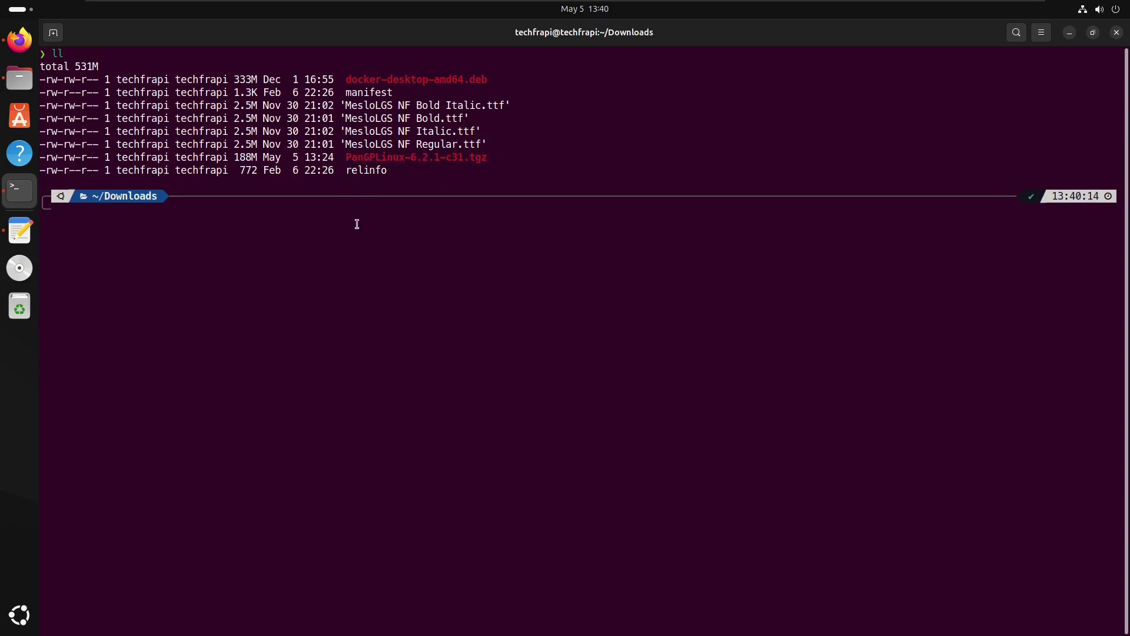
type("mk f")
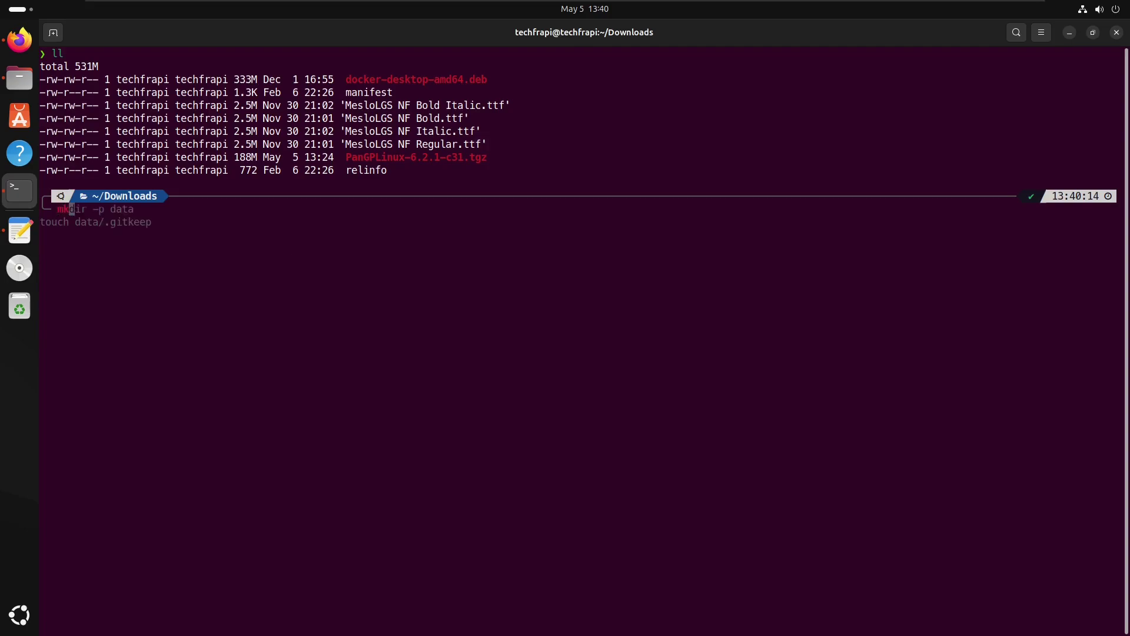
Create the gp folder and stage 'tar -xvf PanGPLinux-6.2.1-c31.tgz -C gp' at the prompt.
key("BackSpace")
key("BackSpace")
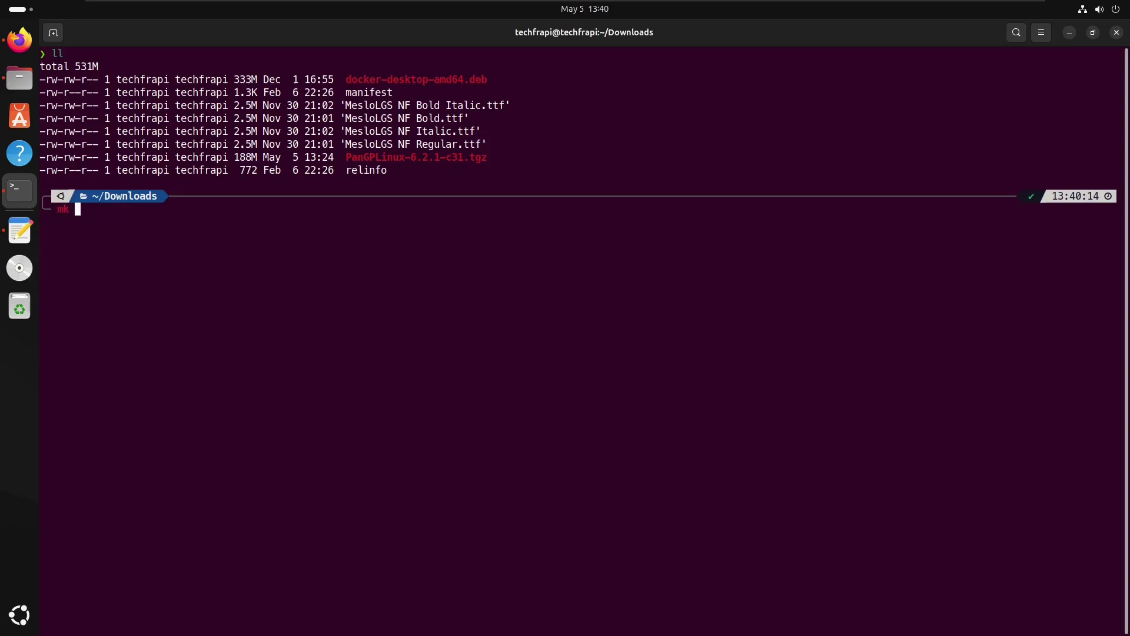
type("dir gp")
key("Return")
type("tar -xvf PanGPLinux-6.2.1-c31.tgz -C gp")
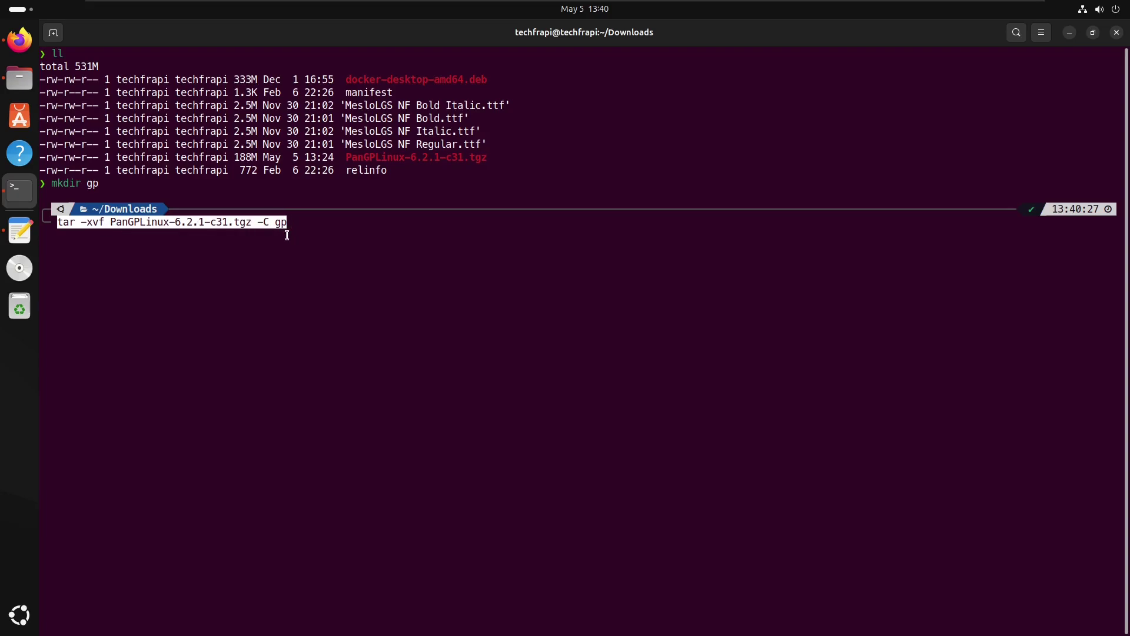
Extract the archive into gp, cd into gp, and list the GlobalProtect_UI deb and rpm packages.
key("Return")
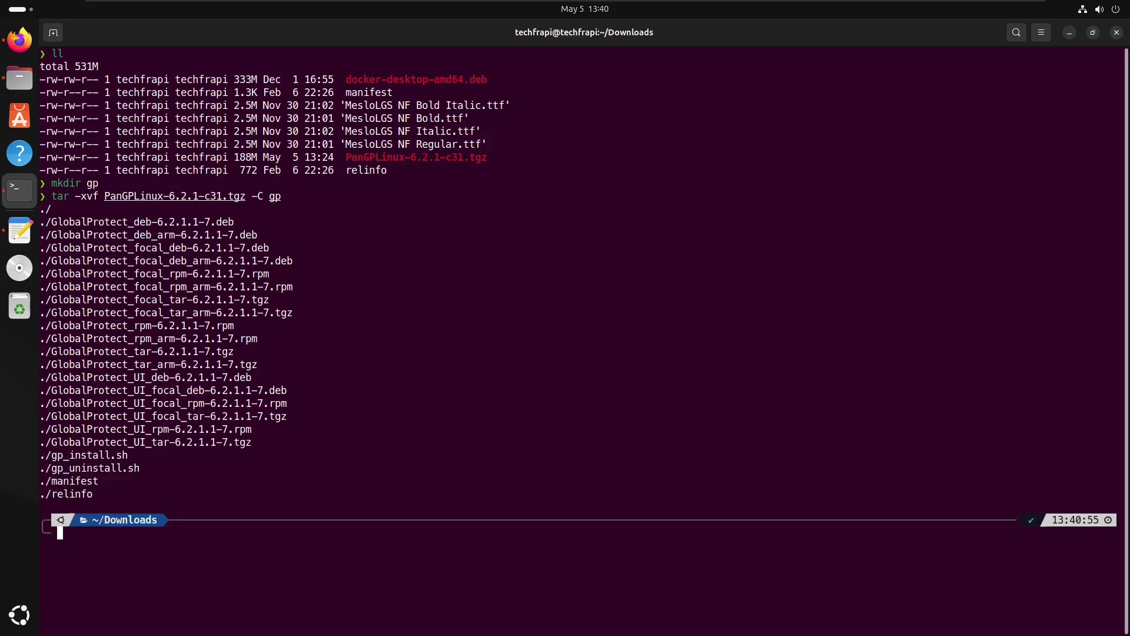
type("l")
key("Return")
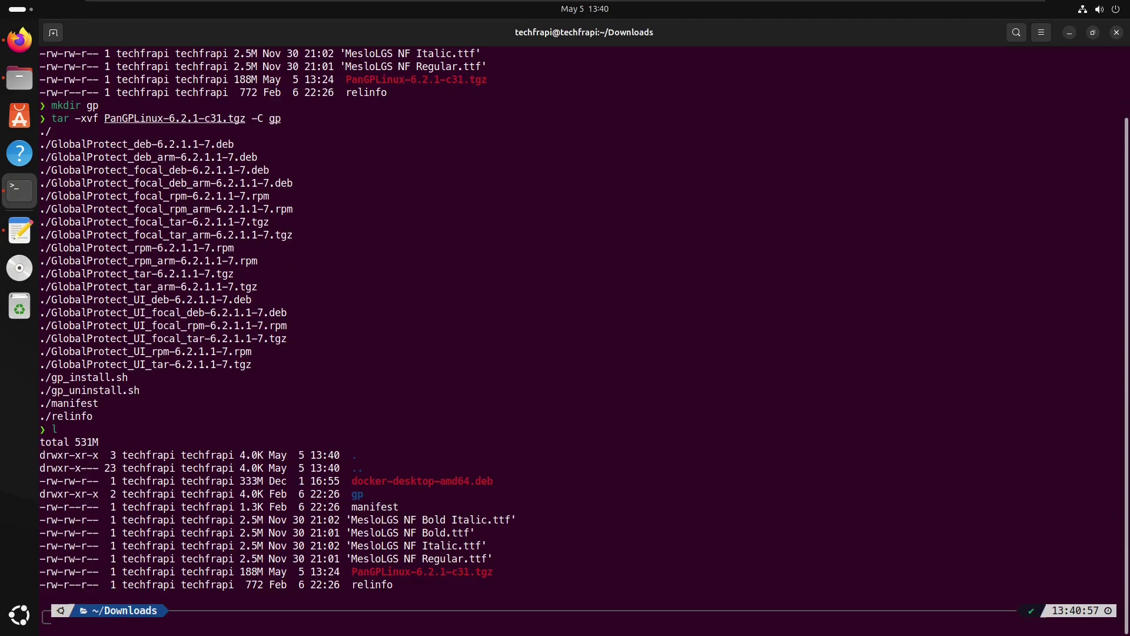
type("cd gp")
key("Return")
type("ll")
key("Return")
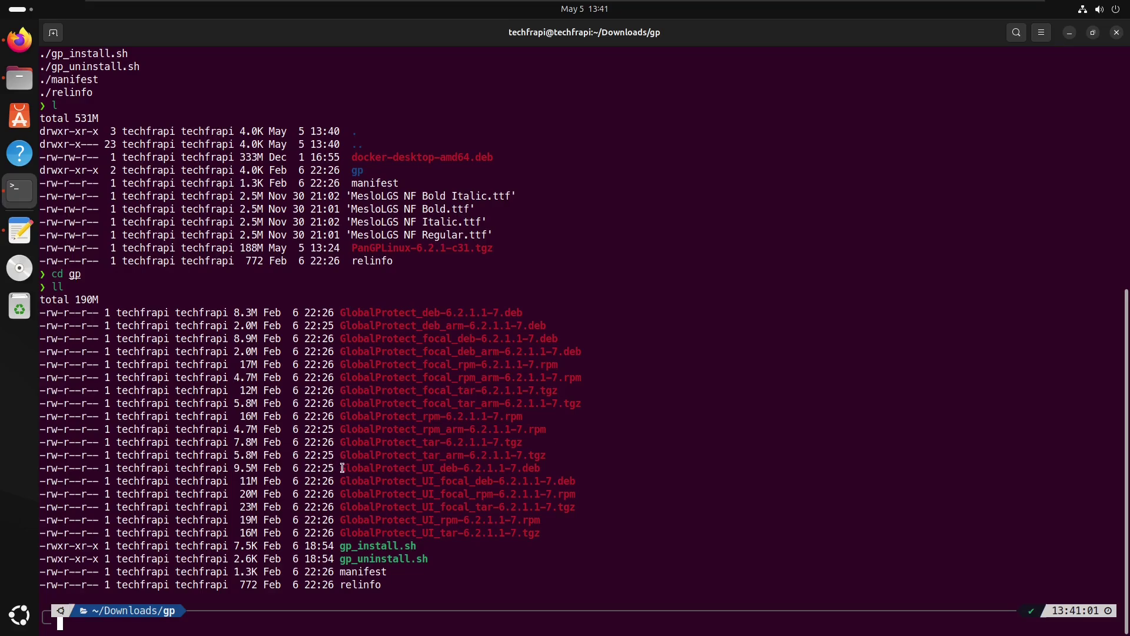
left_click_drag(341, 468, 541, 468)
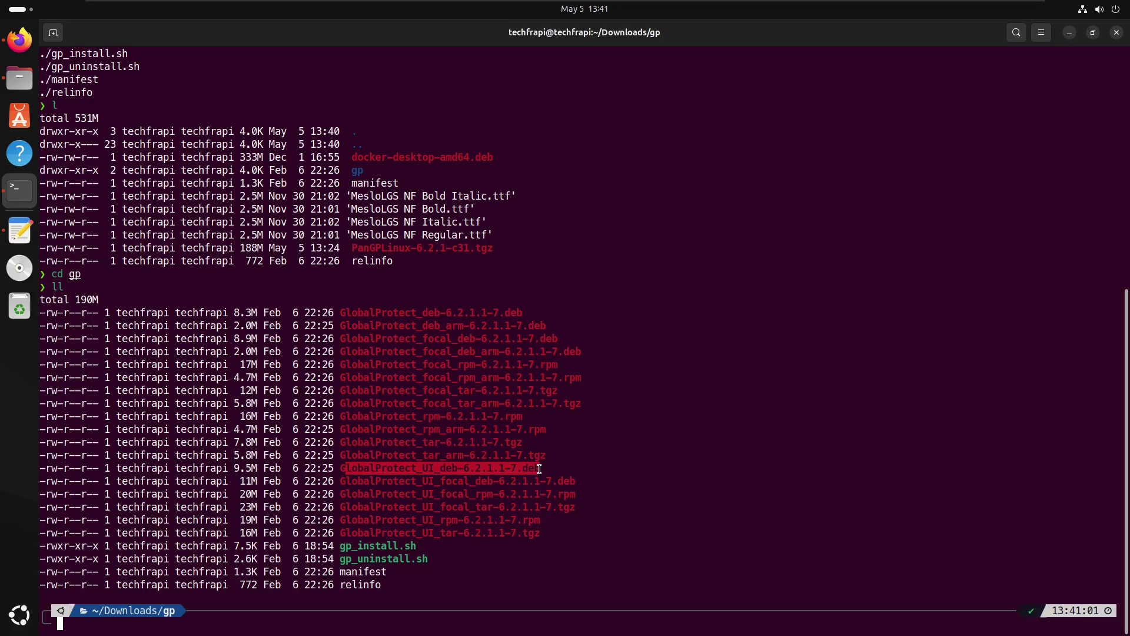
left_click_drag(341, 519, 541, 519)
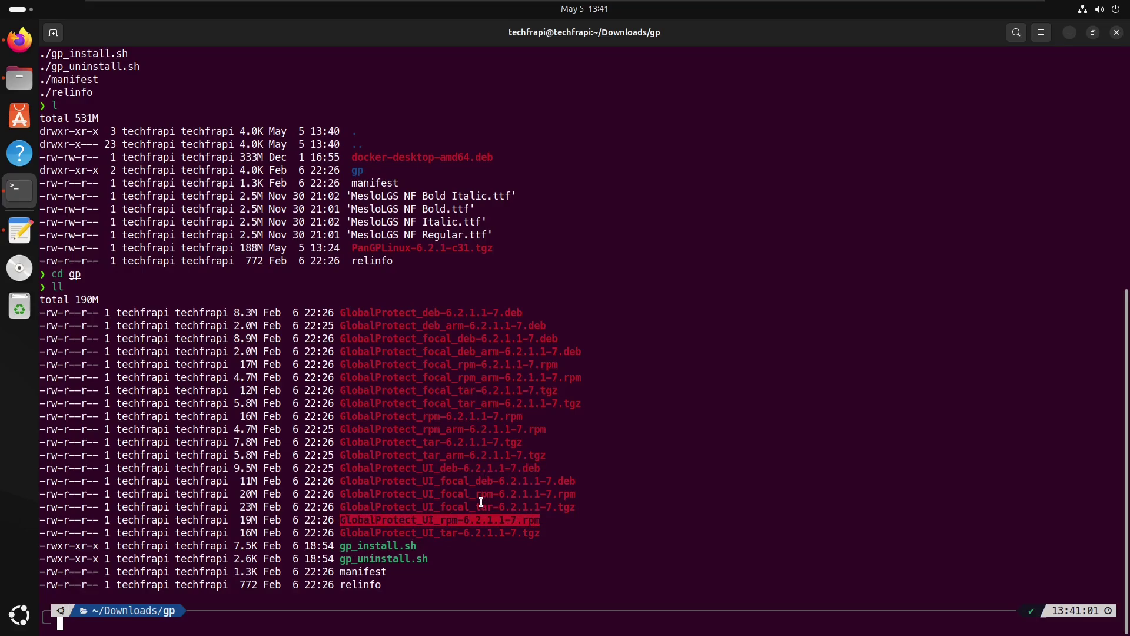
type("cd gp")
Correct the typed command and run 'sudo apt update' with the password; 89 packages are upgradable.
key("Return")
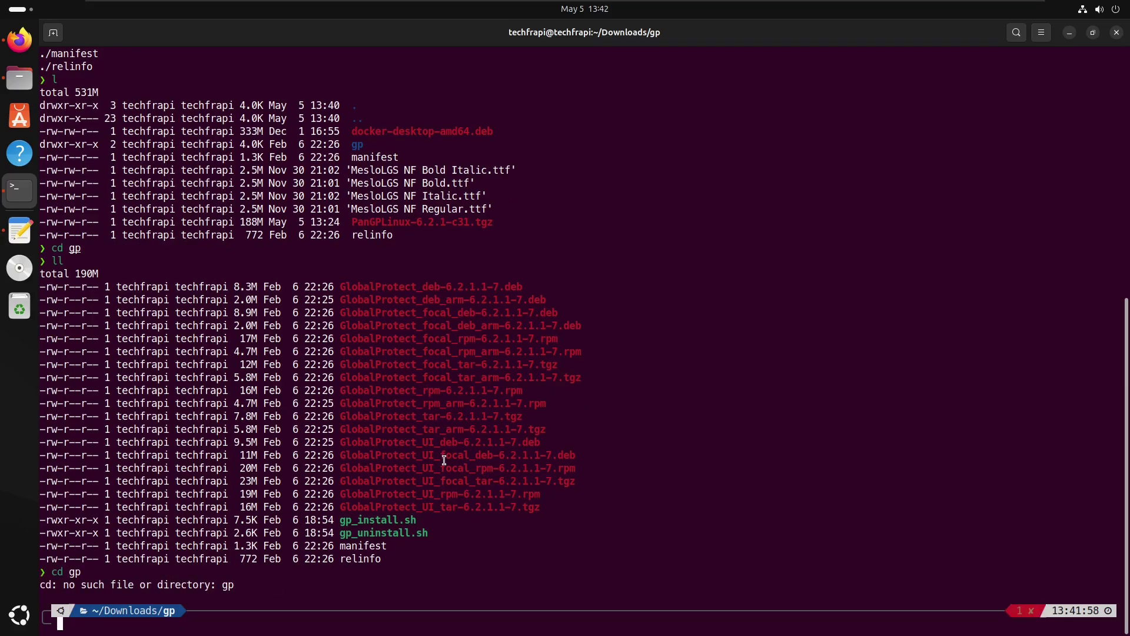
type("f")
key("BackSpace")
type("sdo")
key("BackSpace")
key("BackSpace")
type("ro")
key("BackSpace")
key("BackSpace")
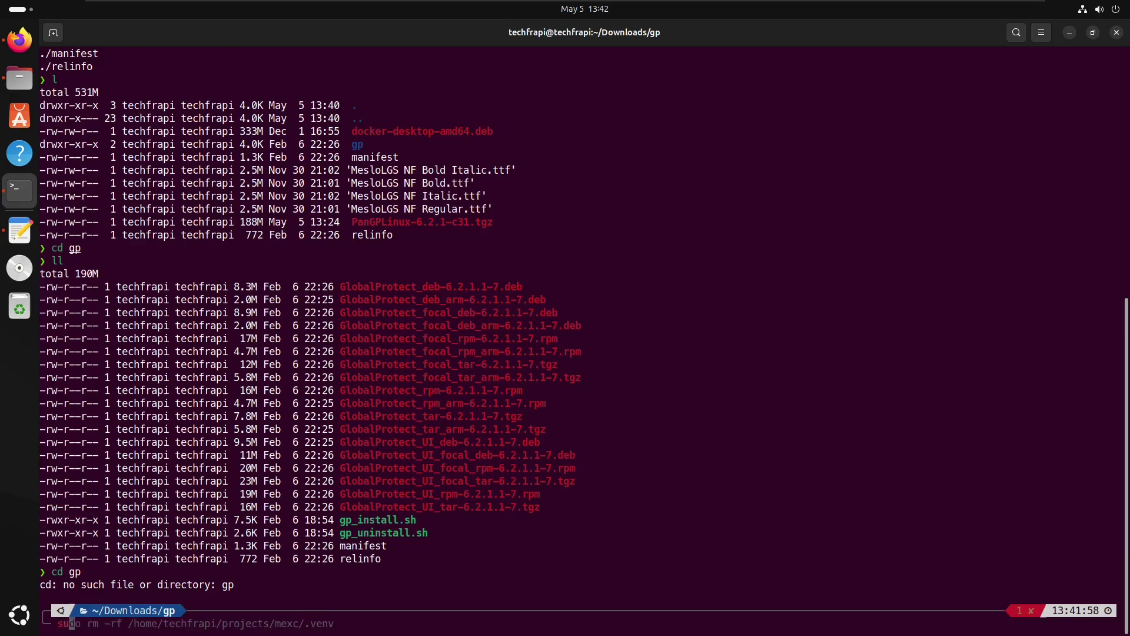
type("udo apt ")
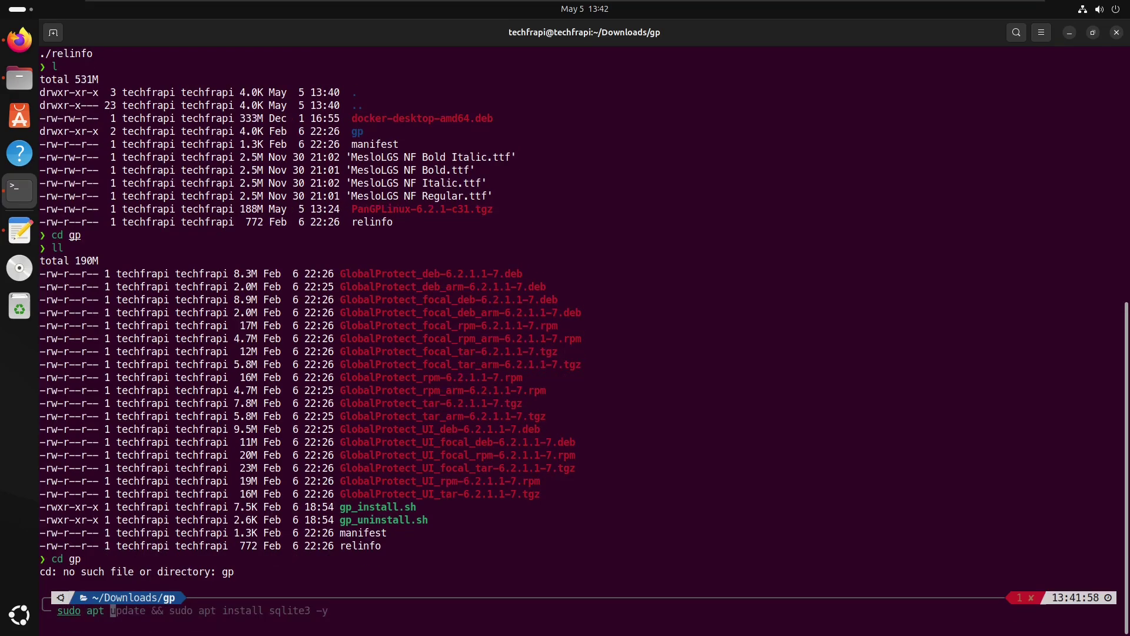
type("upd")
type("ate")
key("Return")
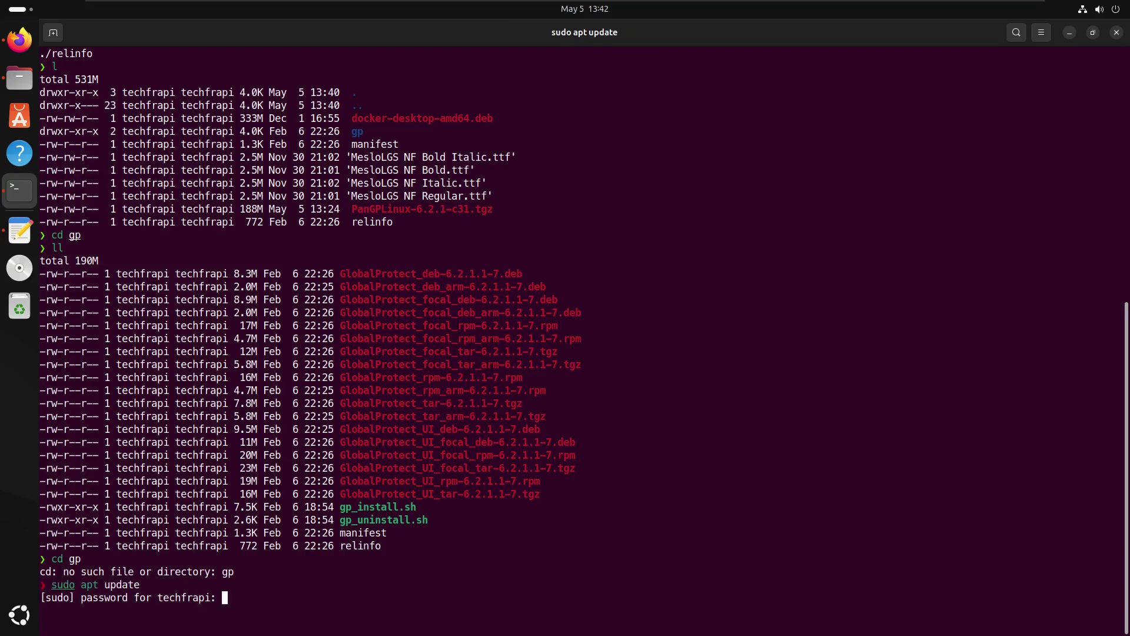
key("Return")
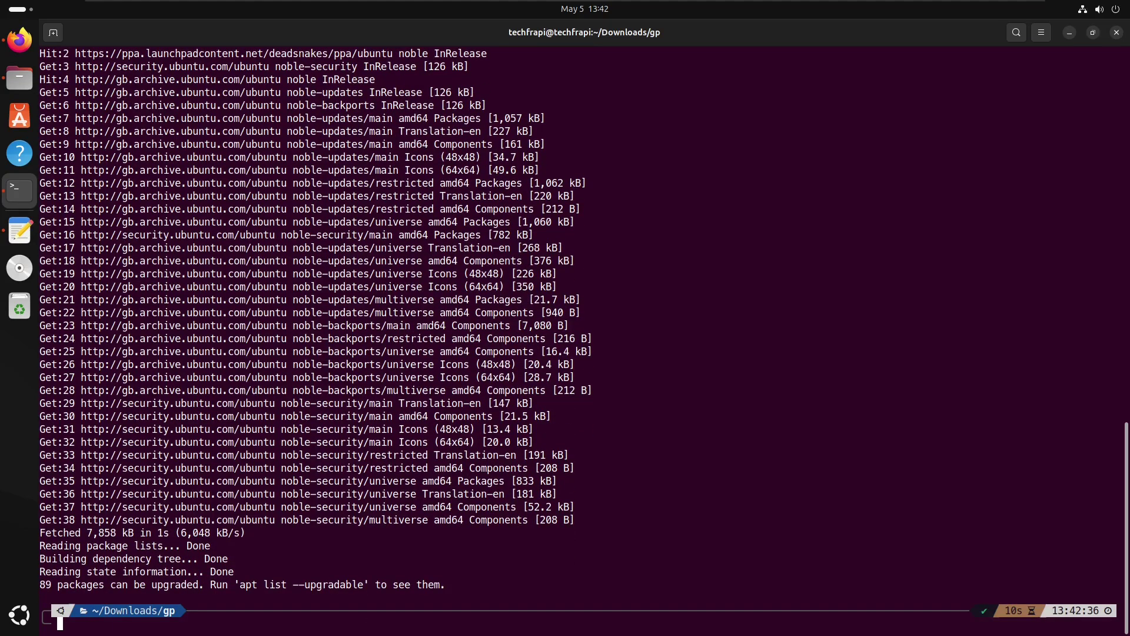
type("s")
type("u")
type("d")
type("o apt")
type(" upgrade")
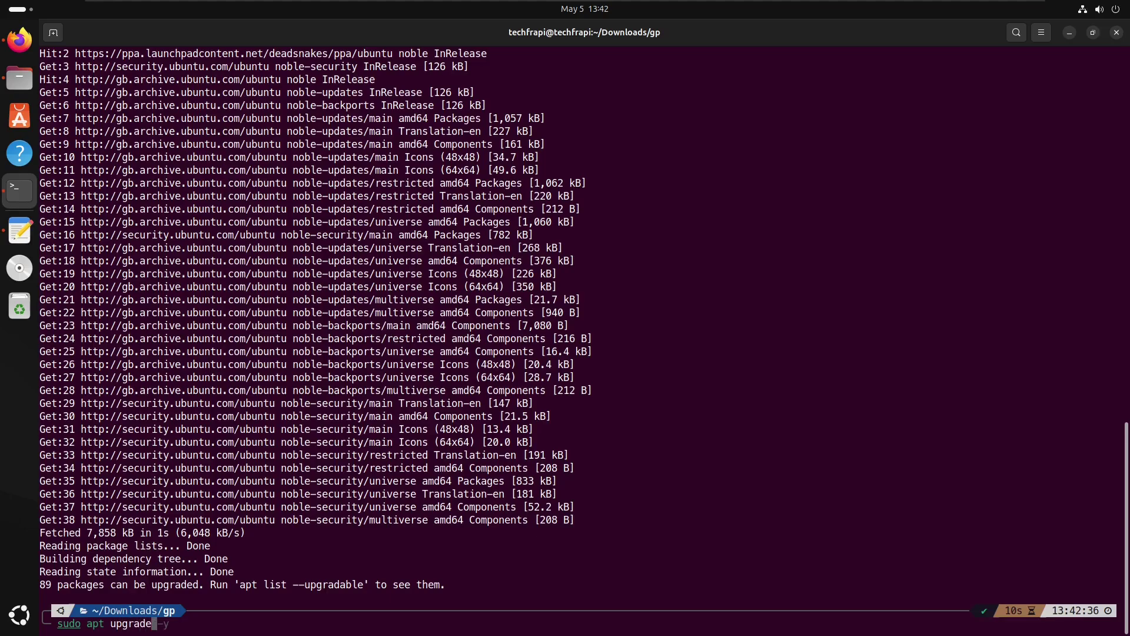
type(" -y")
Run 'sudo apt upgrade -y', then apt-get install GlobalProtect_UI_deb-6.2.1.1-7.deb, confirming with y.
key("Return")
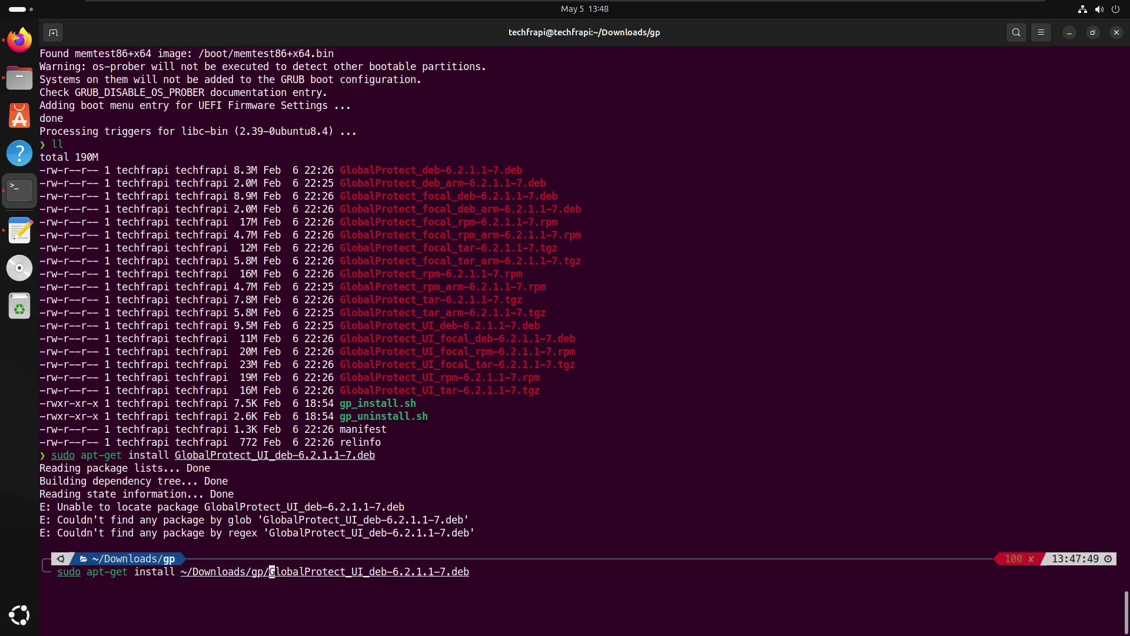
key("Return")
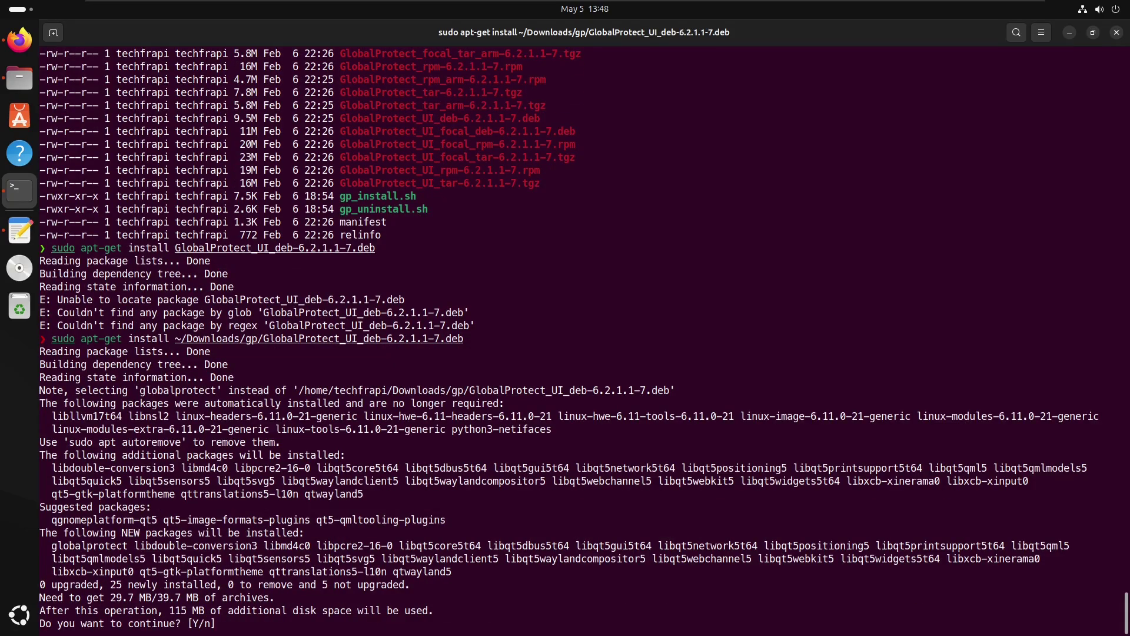
type("y")
key("Return")
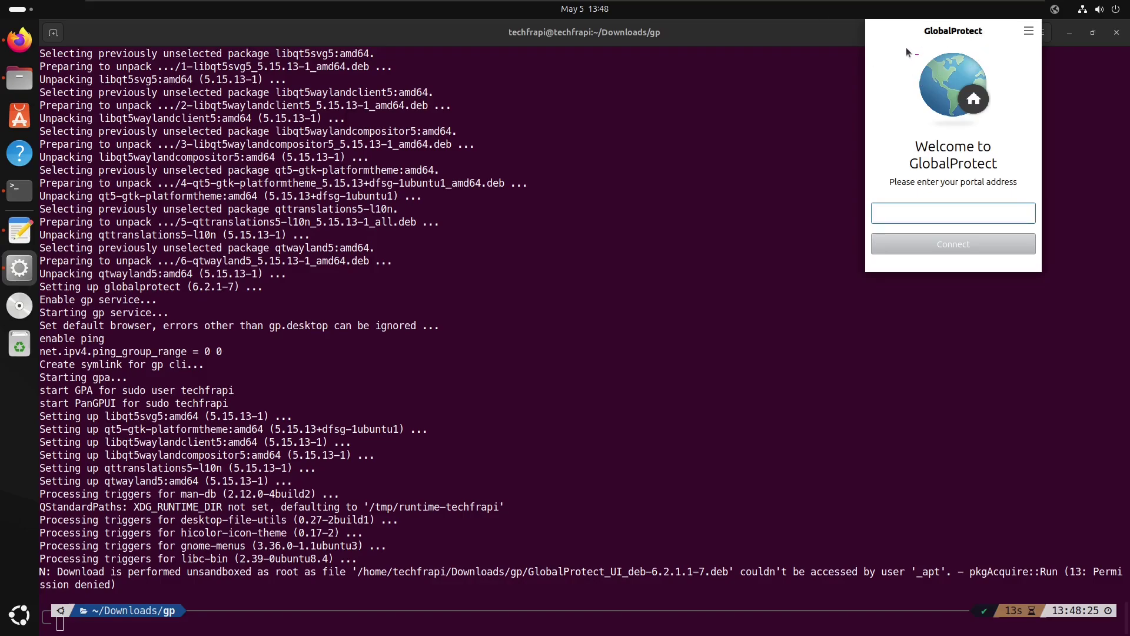
left_click(1028, 33)
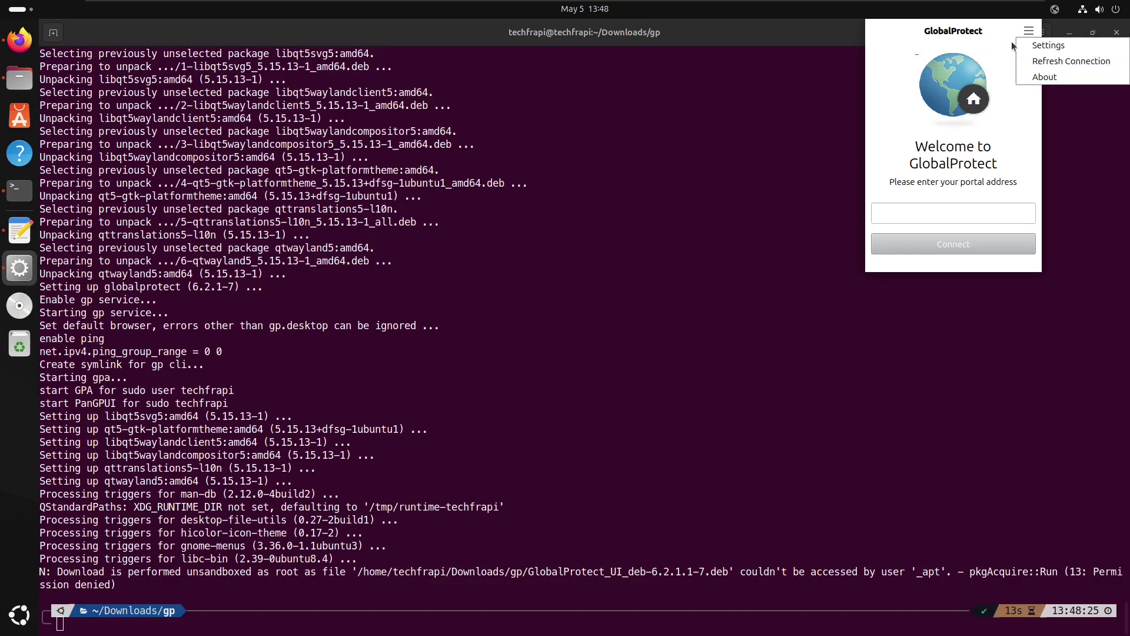
left_click(999, 32)
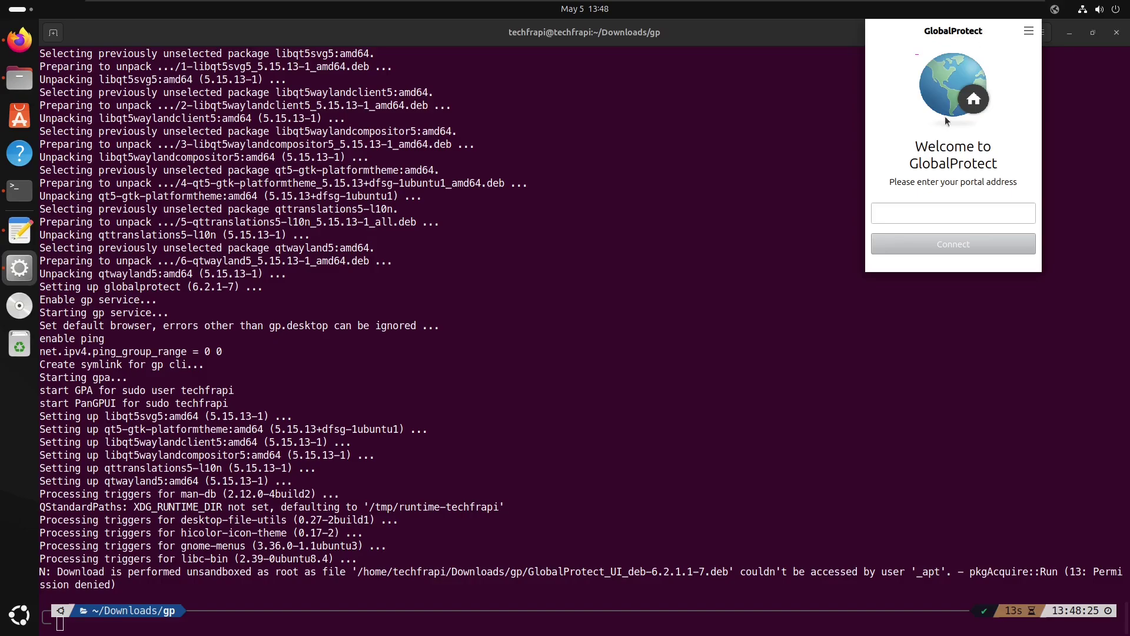
left_click(875, 215)
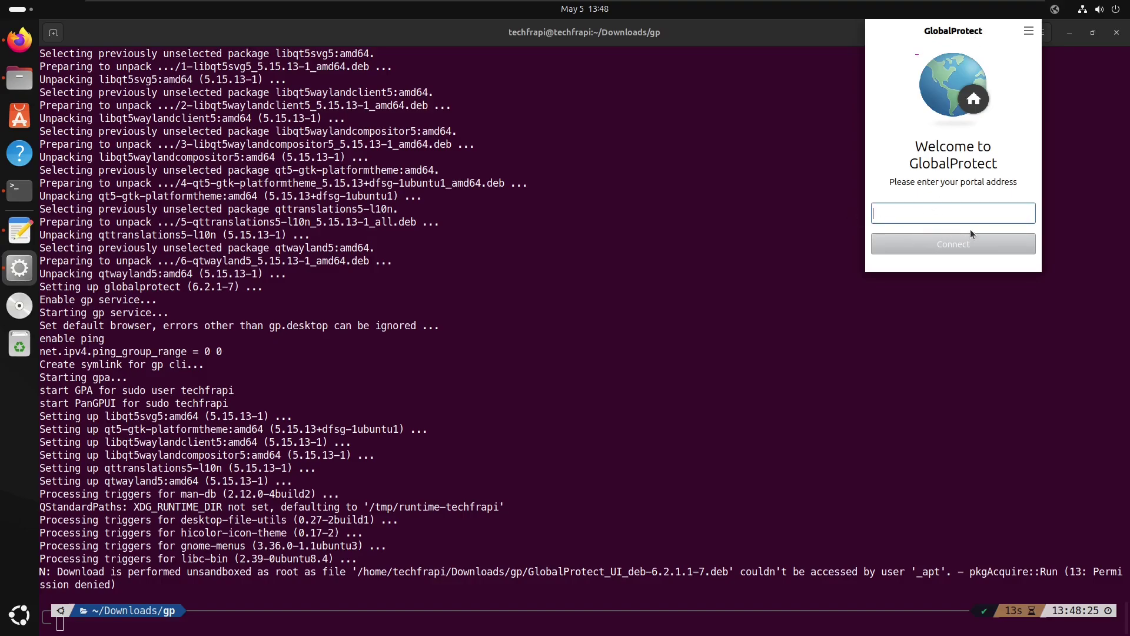